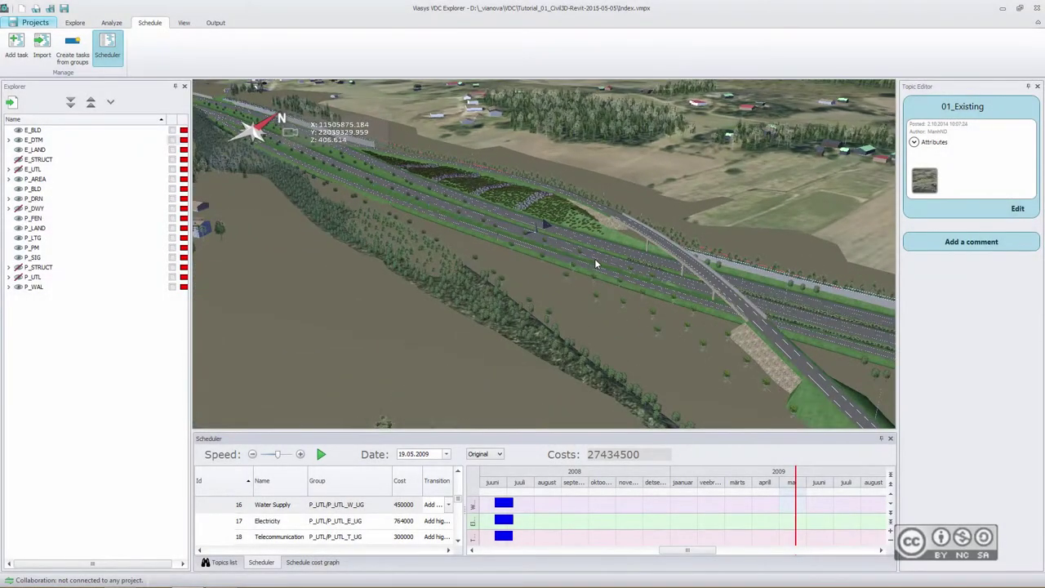
# Zoom the 3D view in toward the bridge over the highway.
pyautogui.scroll(-5, 595, 252)
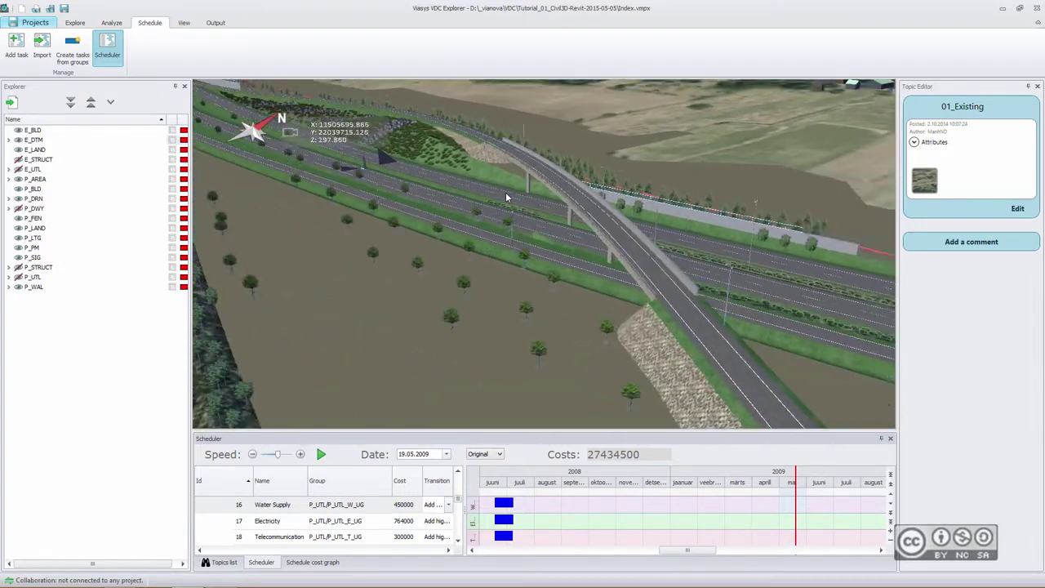
pyautogui.scroll(-1, 457, 287)
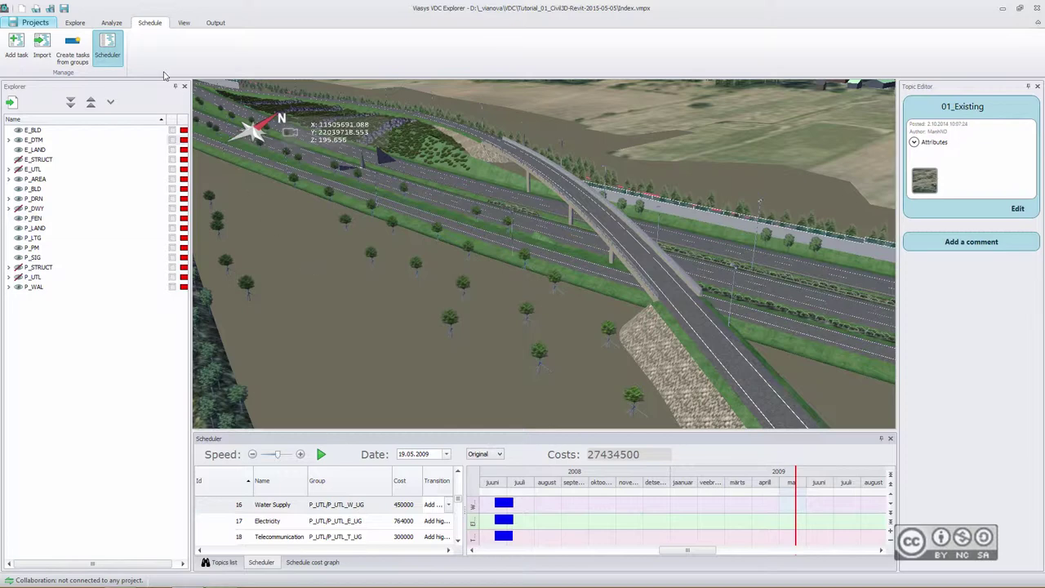
# Open Clash Detection for P_UTL|P_UTL_E versus P_UTL|P_UTL_W_UG, leaving the first-selection groups unchanged.
pyautogui.click(111, 23)
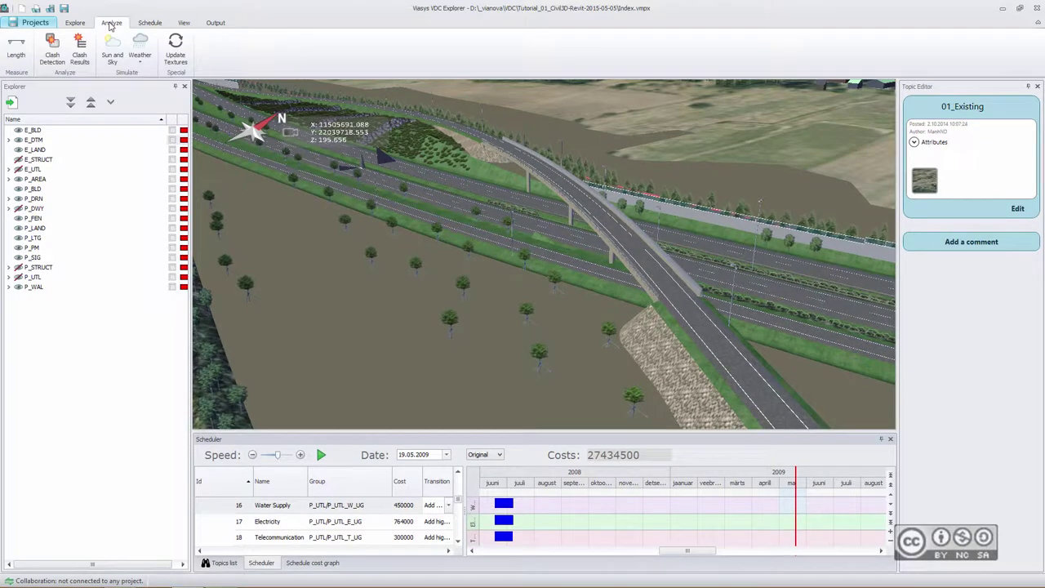
pyautogui.click(53, 54)
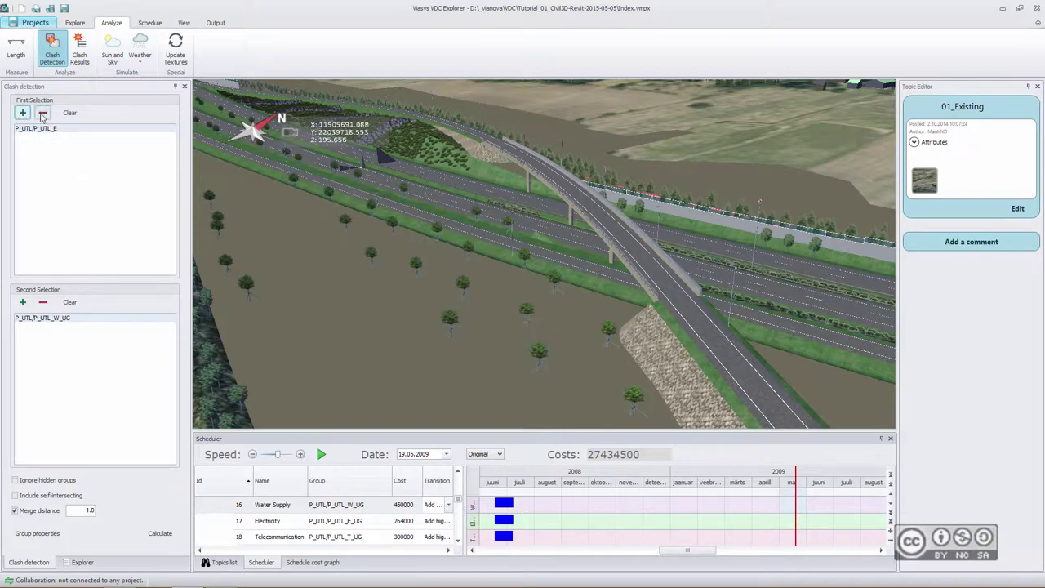
pyautogui.click(23, 113)
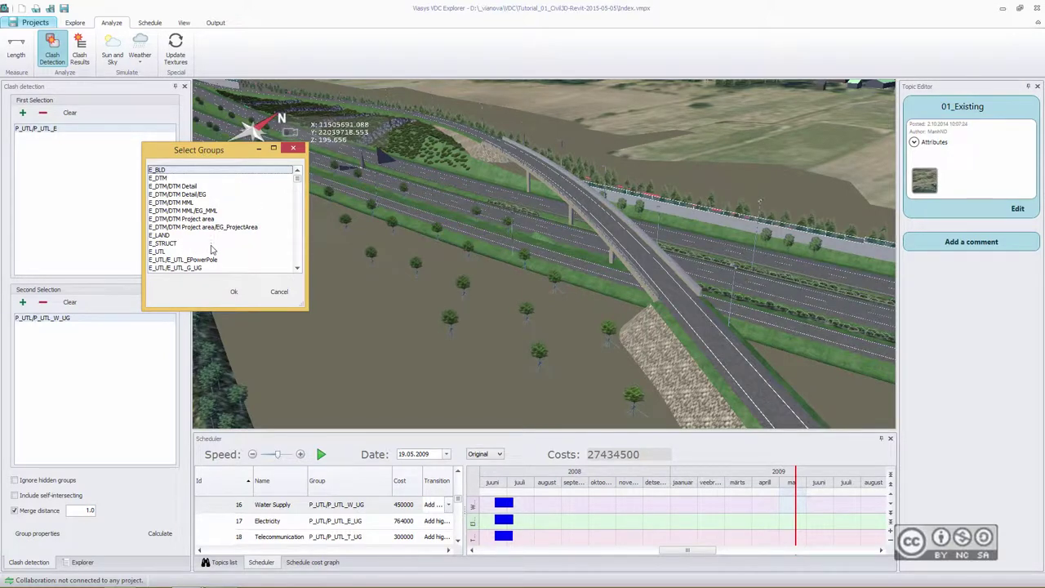
pyautogui.click(279, 292)
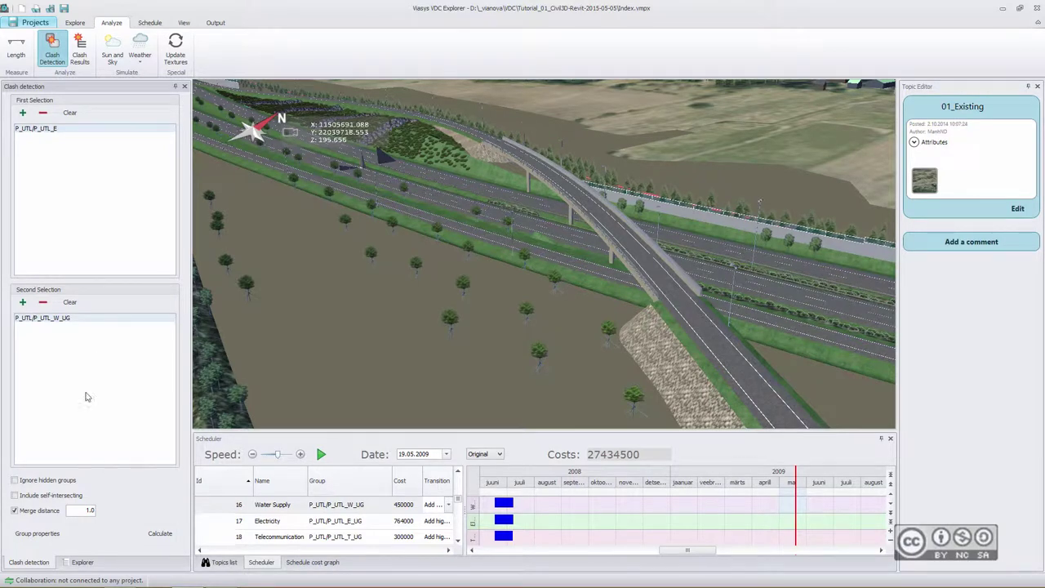
pyautogui.click(37, 534)
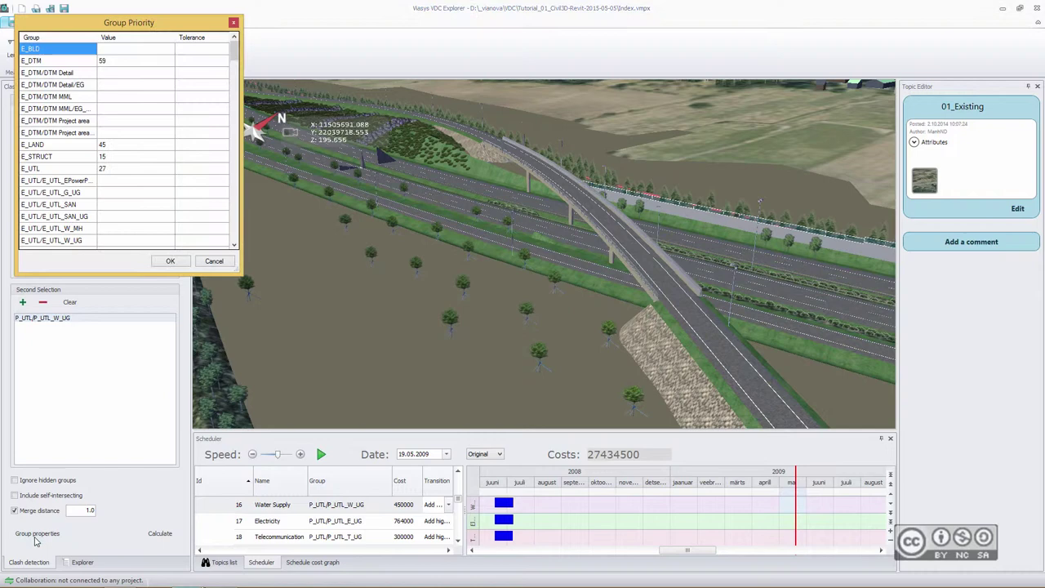
pyautogui.moveTo(115, 27); pyautogui.dragTo(252, 70)
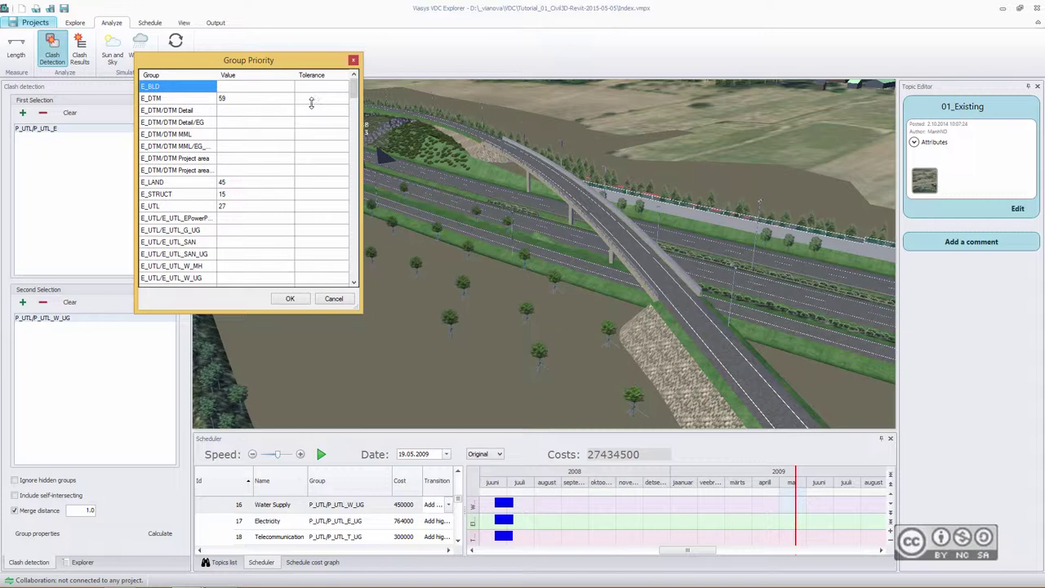
pyautogui.moveTo(353, 90); pyautogui.dragTo(334, 80)
pyautogui.click(290, 298)
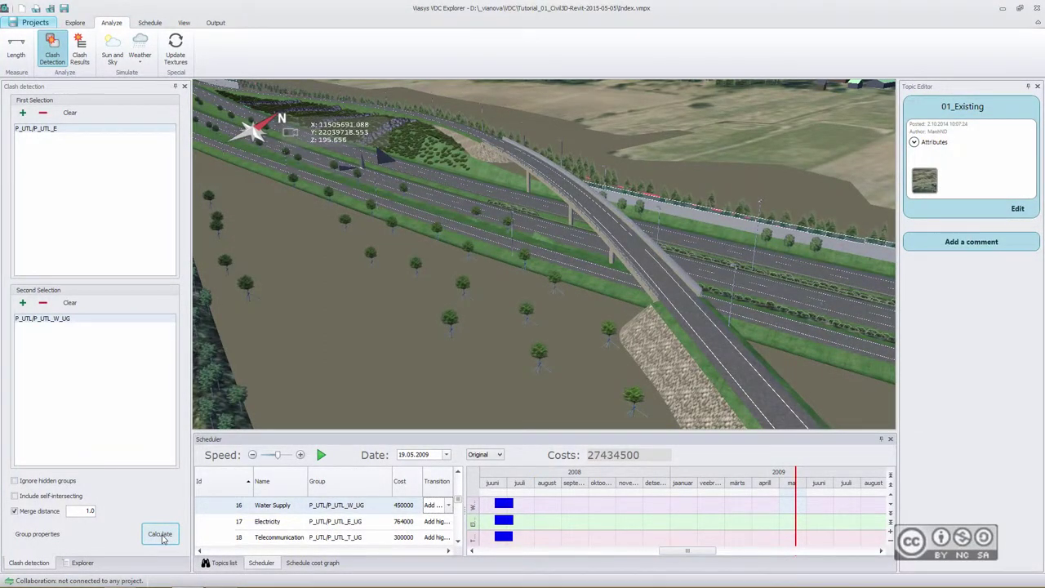
# Calculate the clashes, widen the Value column, and sort results by Value, highest first.
pyautogui.click(160, 535)
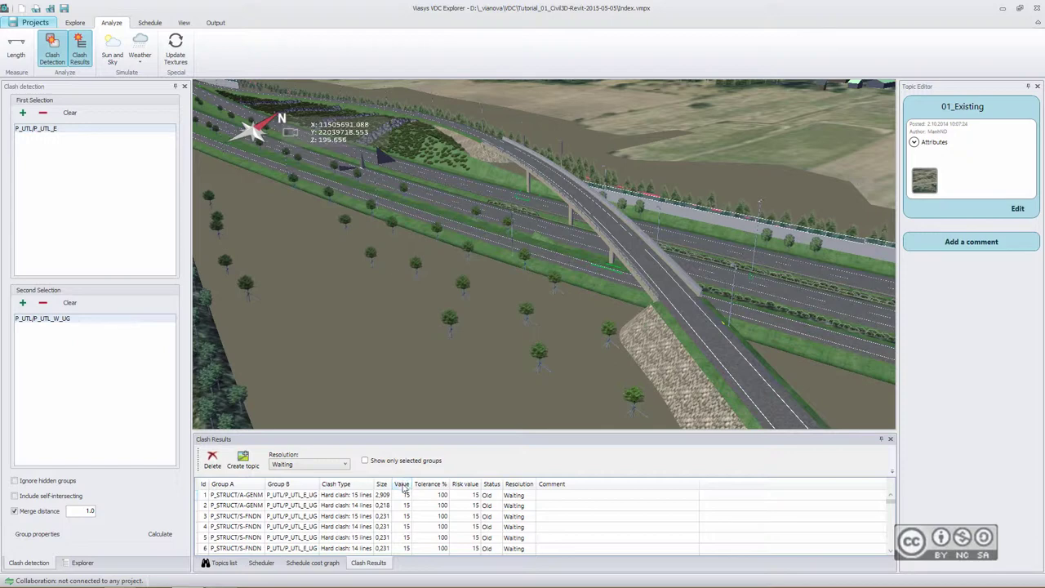
pyautogui.moveTo(413, 483); pyautogui.dragTo(428, 482)
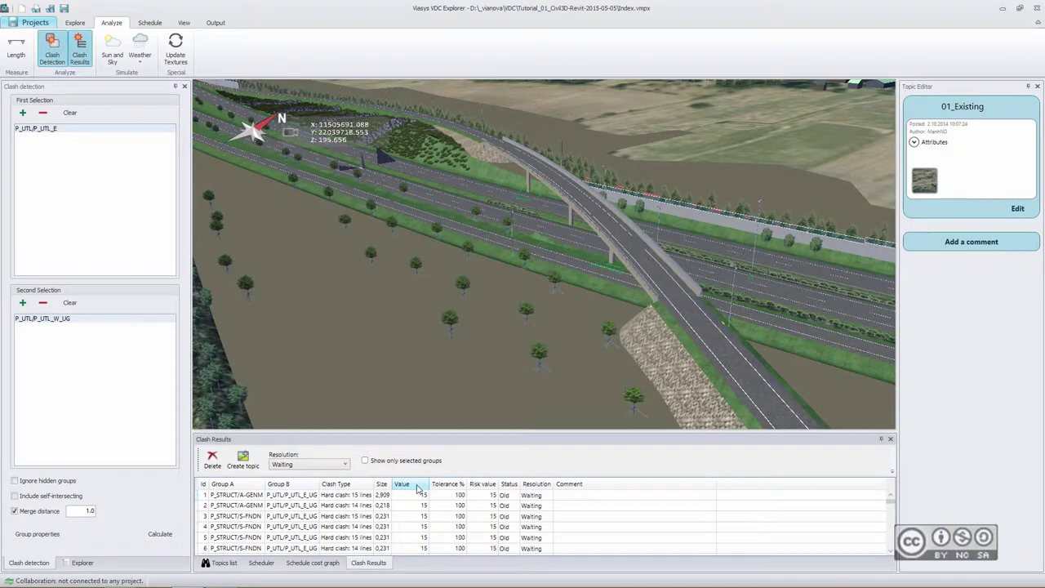
pyautogui.click(418, 486)
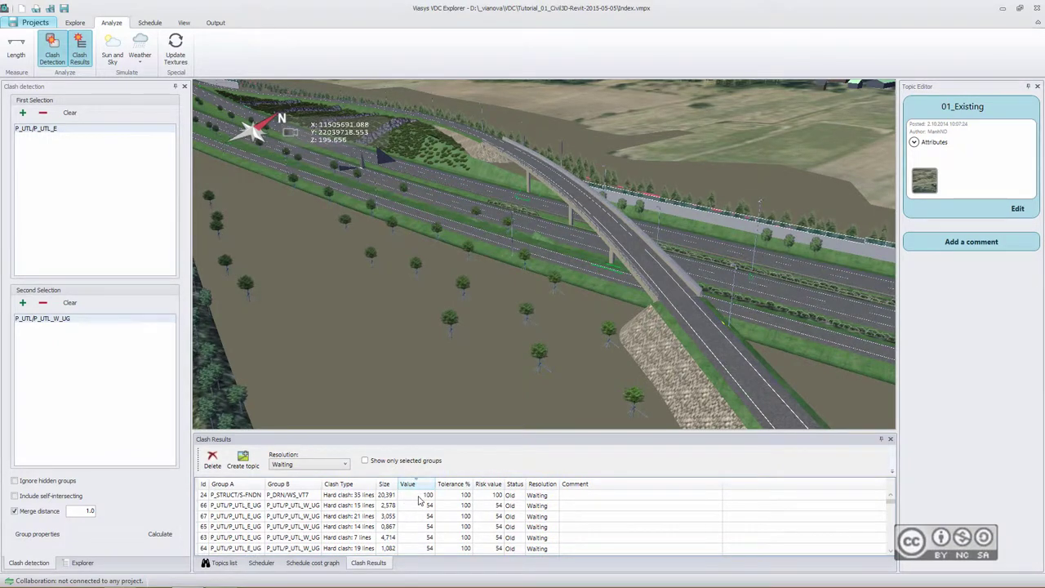
# Fly to clash 24 and show only the utility pipe and foundation slab.
pyautogui.click(245, 495)
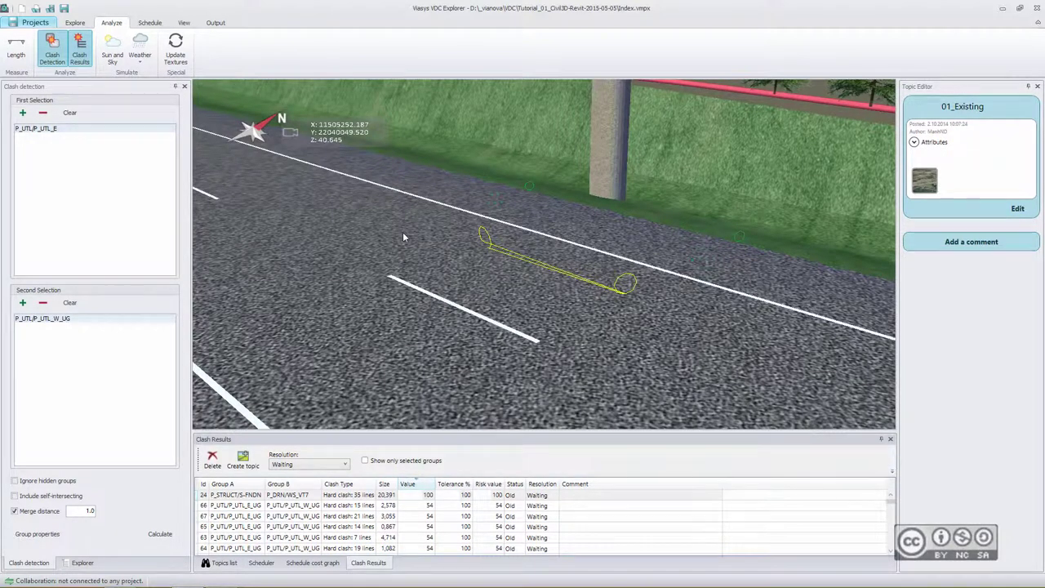
pyautogui.moveTo(459, 234); pyautogui.dragTo(531, 261)
pyautogui.scroll(-5, 531, 262)
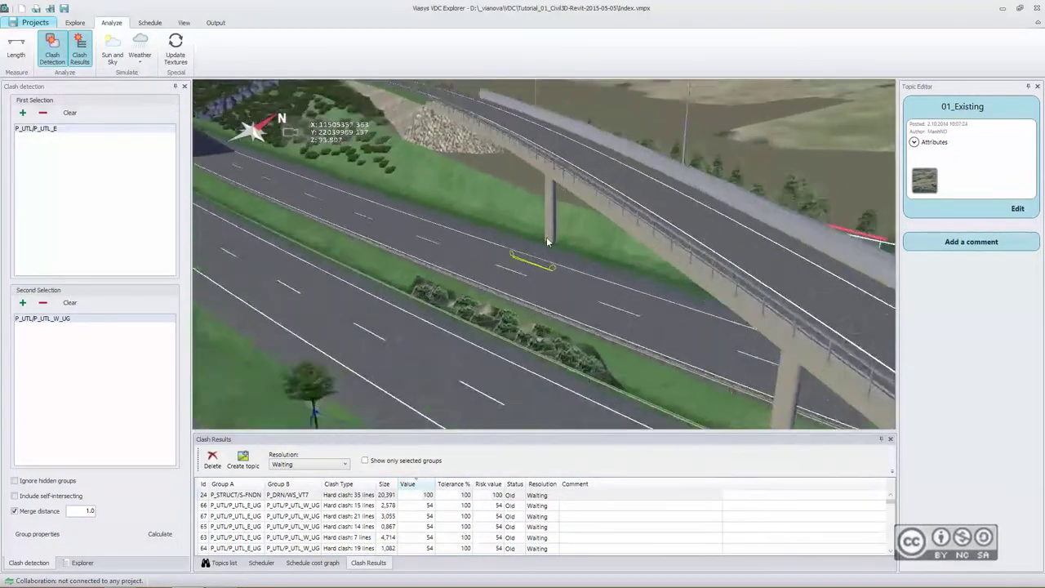
pyautogui.scroll(5, 546, 237)
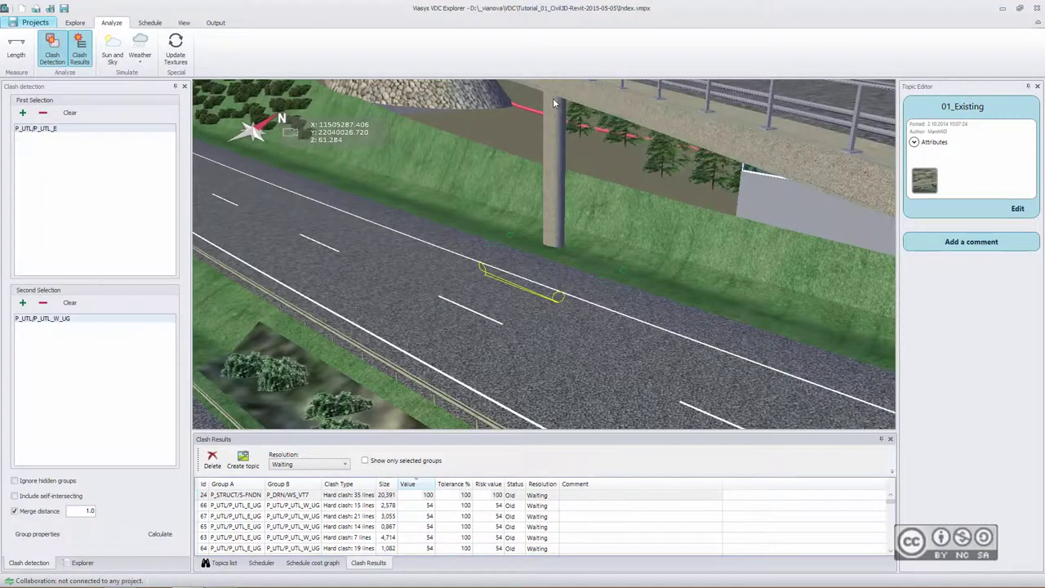
pyautogui.scroll(2, 460, 206)
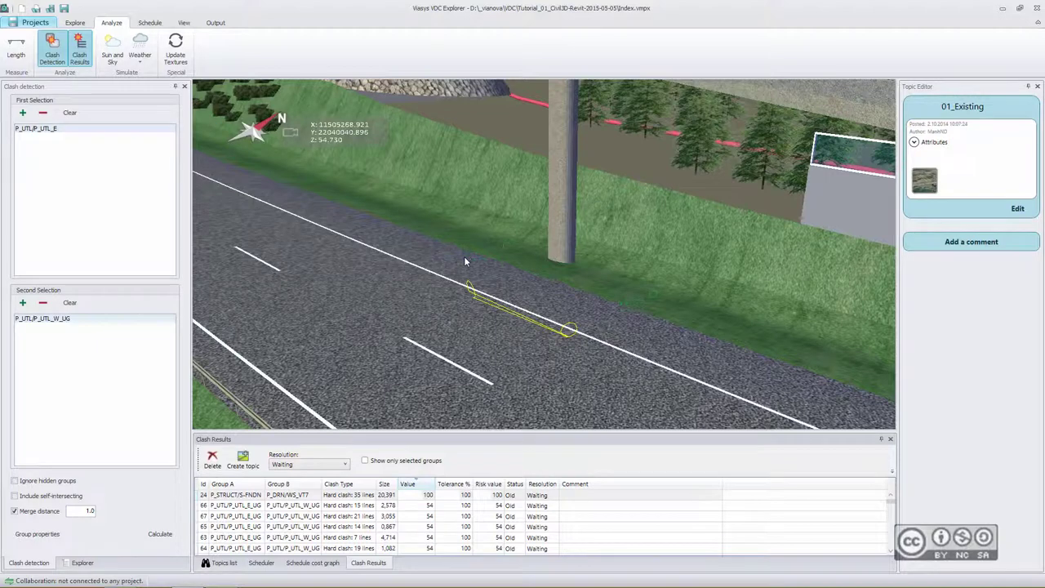
pyautogui.click(365, 462)
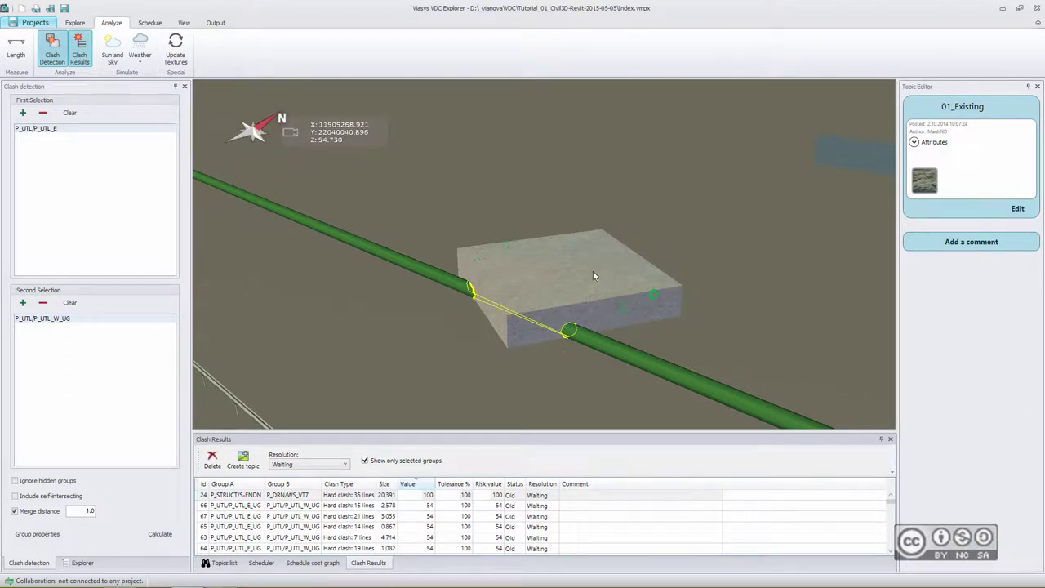
pyautogui.scroll(-3, 574, 335)
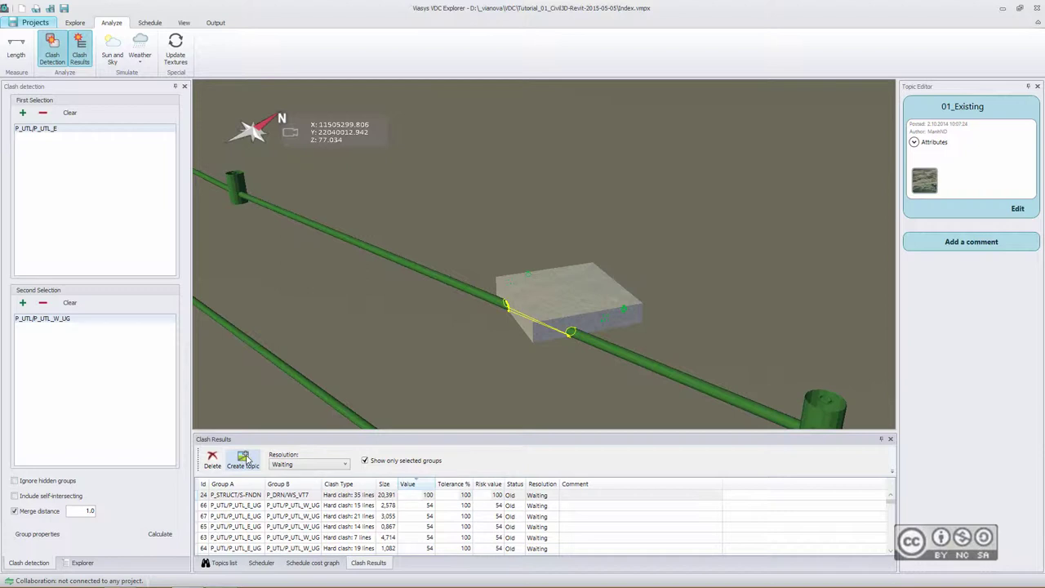
# Save clash 24 as a new topic and open the Clash ID=24 topic.
pyautogui.click(243, 459)
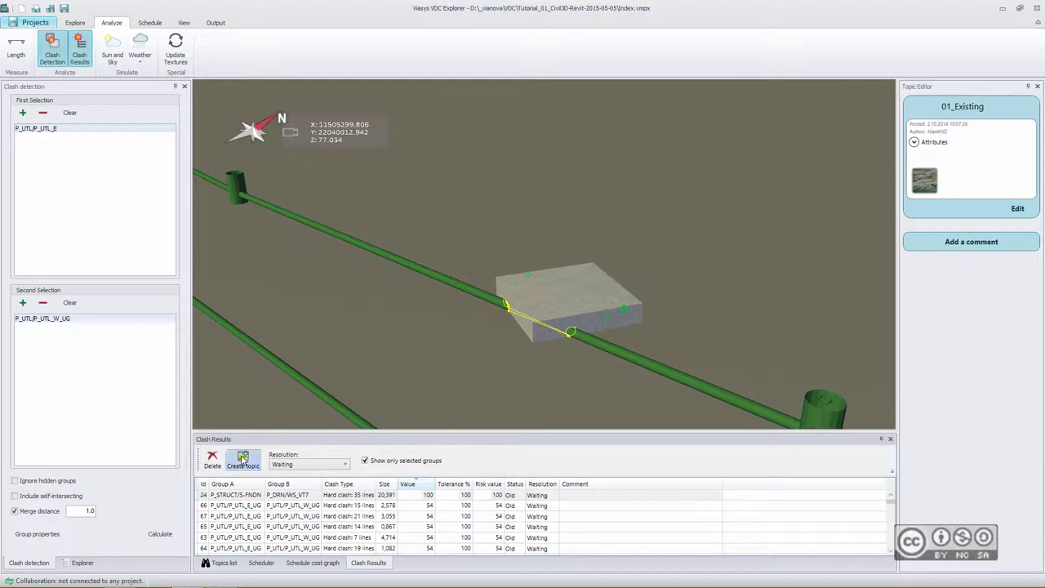
pyautogui.click(224, 564)
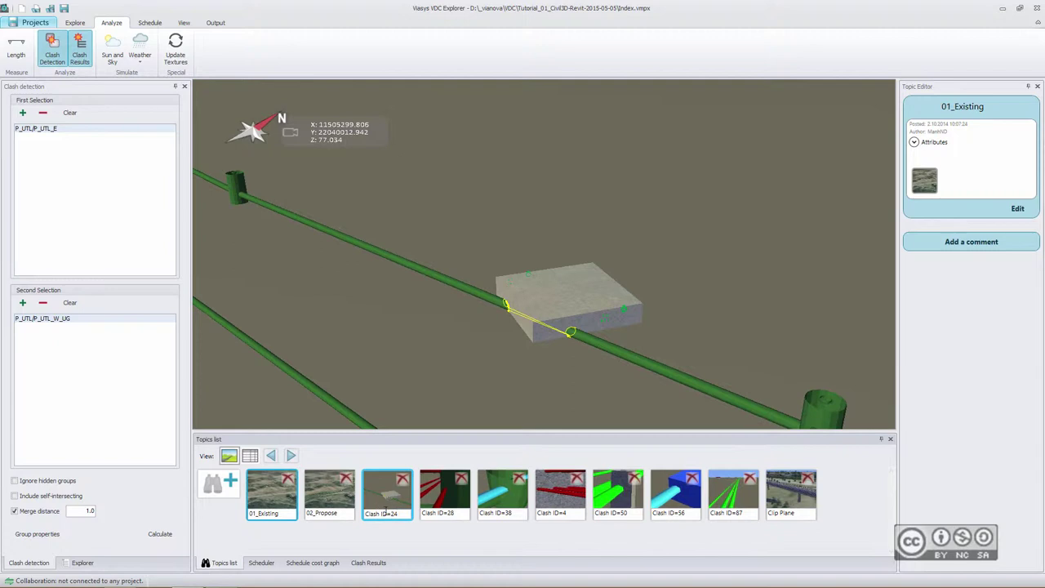
pyautogui.click(392, 506)
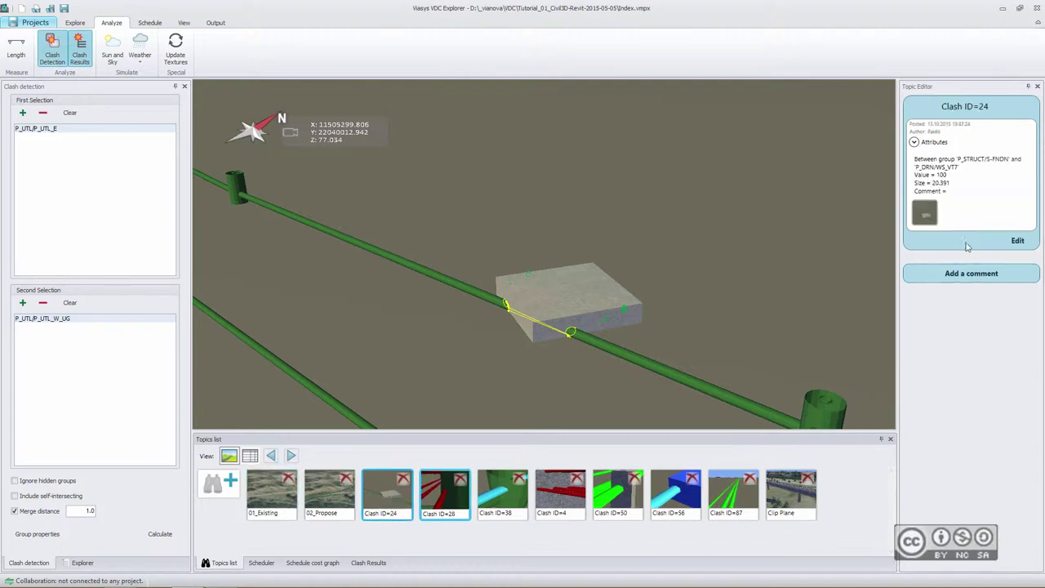
# Post the comment 'Please shift the pipe!' on the clash 24 topic.
pyautogui.click(956, 276)
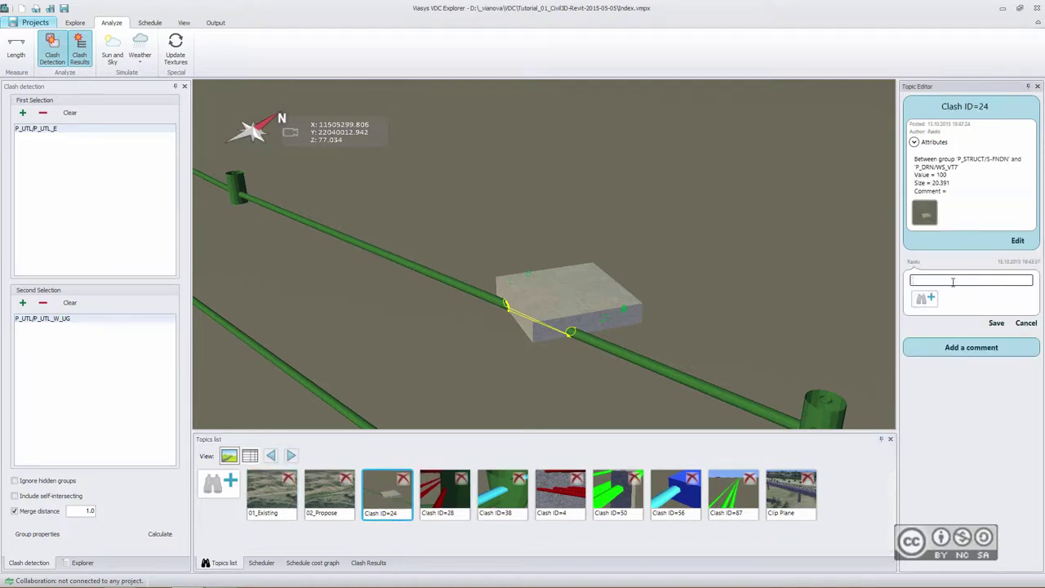
pyautogui.write('Please')
pyautogui.write('shift the pipe!')
pyautogui.click(997, 323)
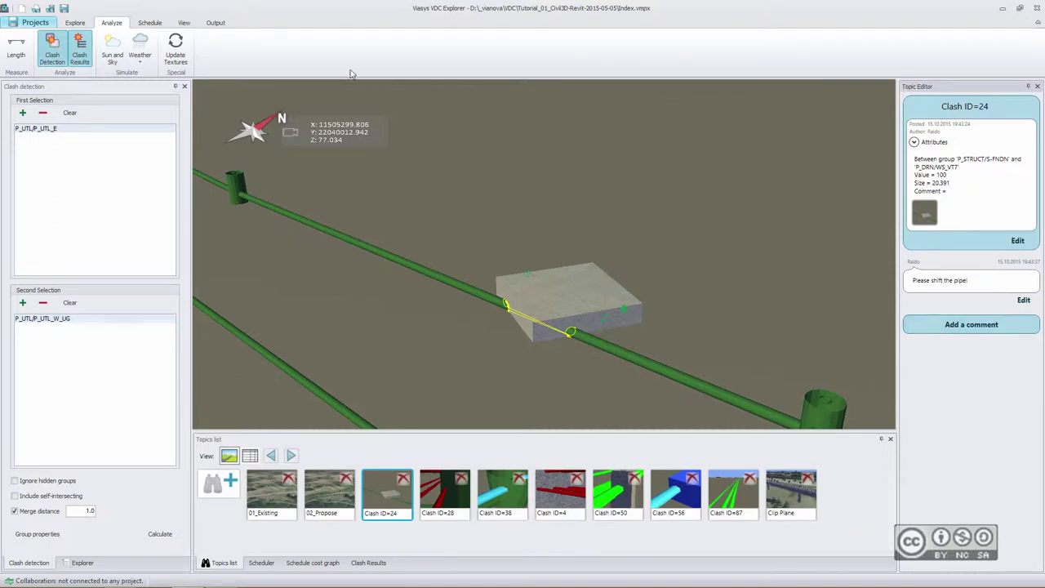
pyautogui.click(79, 23)
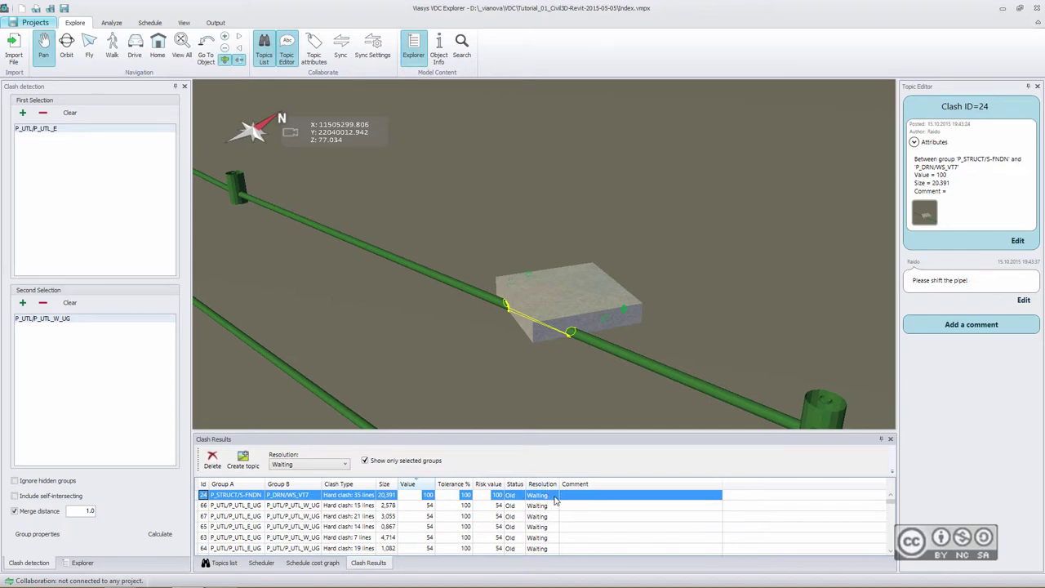
# Open clash 24's Resolution dropdown and leave the status at Waiting.
pyautogui.click(538, 496)
pyautogui.click(556, 497)
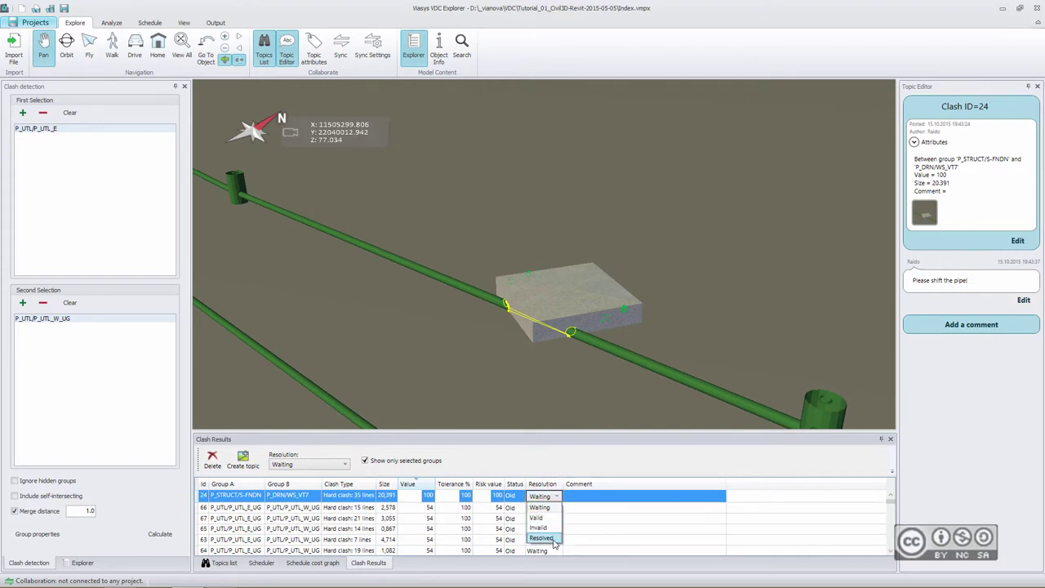
pyautogui.click(551, 518)
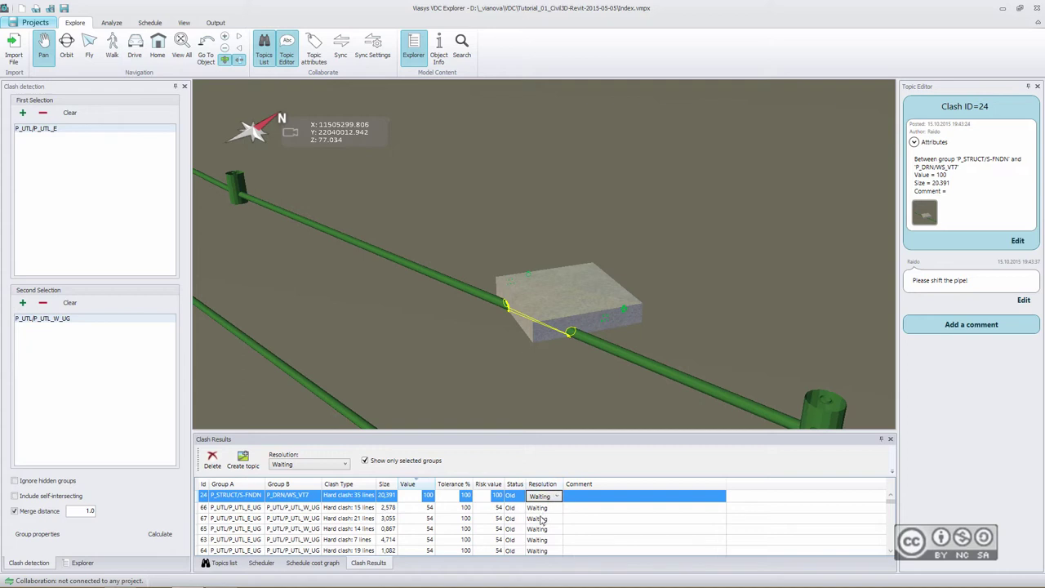